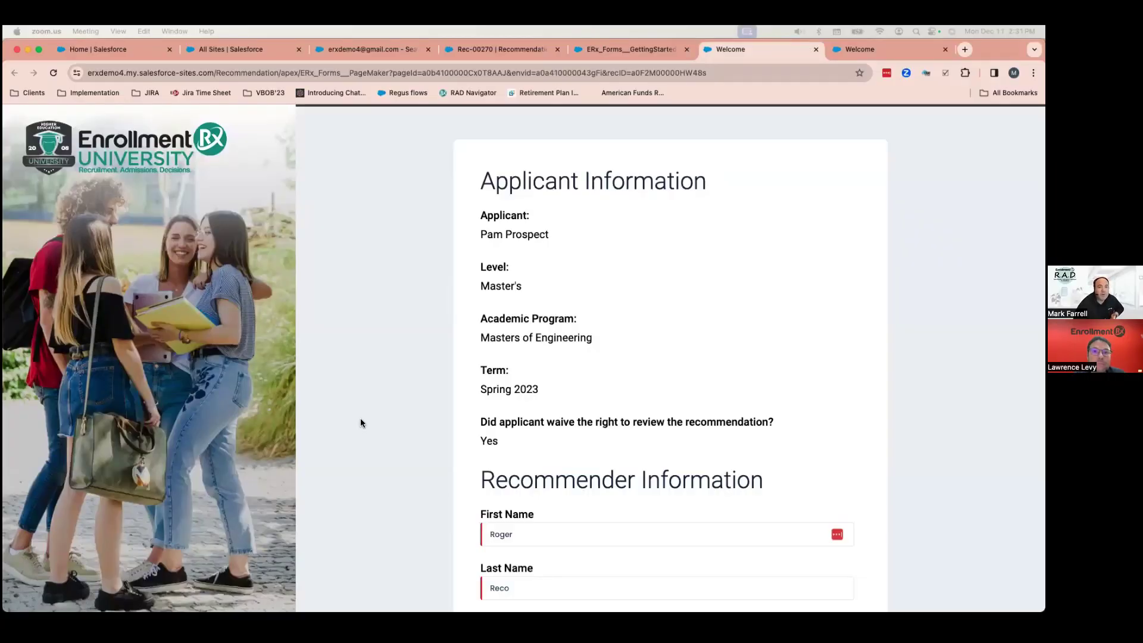
Scroll the recommender form down to the Recommendation Upload section and the Submit button
scroll(361, 423, "down", 5)
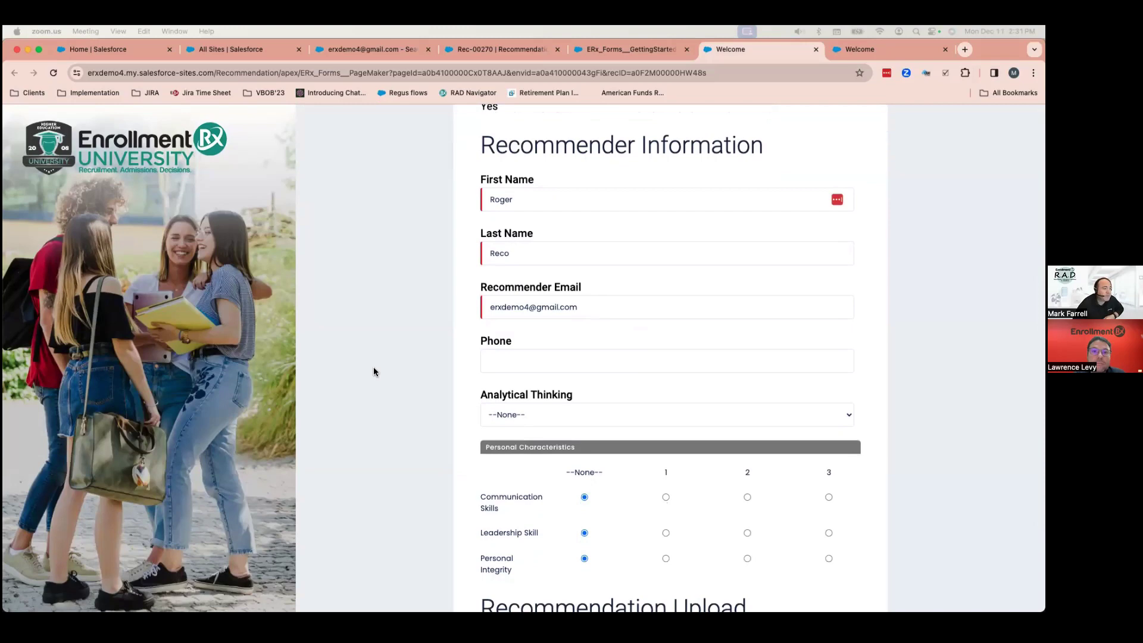
scroll(398, 346, "down", 2)
scroll(441, 329, "down", 3)
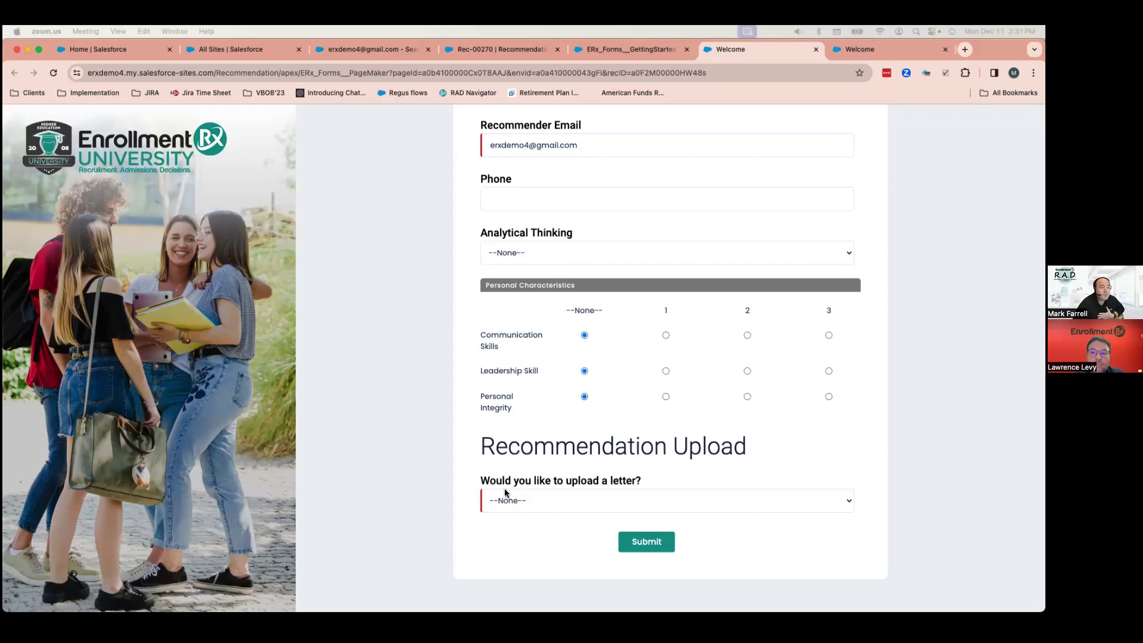
Answer Yes to 'Would you like to upload a letter?'
left_click(572, 502)
left_click(573, 512)
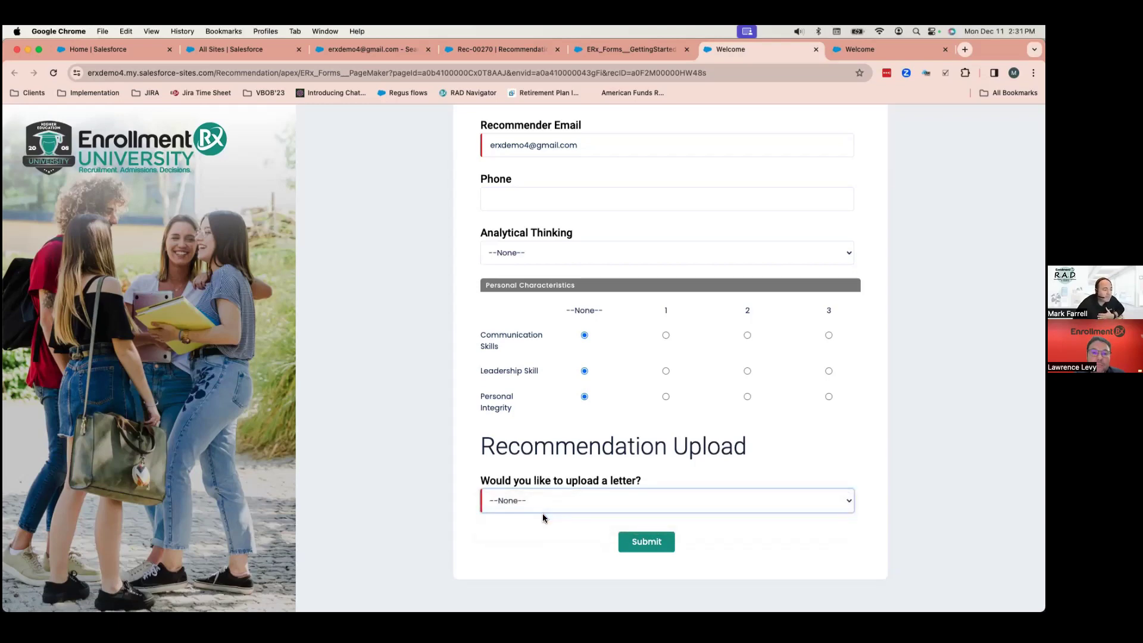
scroll(558, 412, "down", 3)
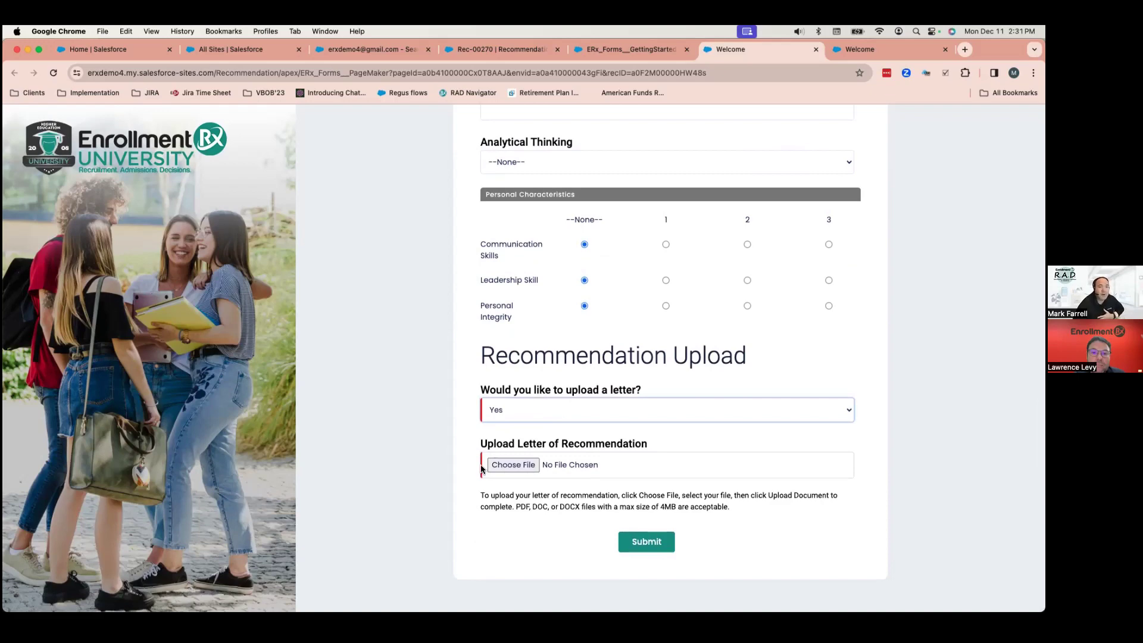
Attach Sample PDF 1.pdf as the letter of recommendation
left_click(498, 467)
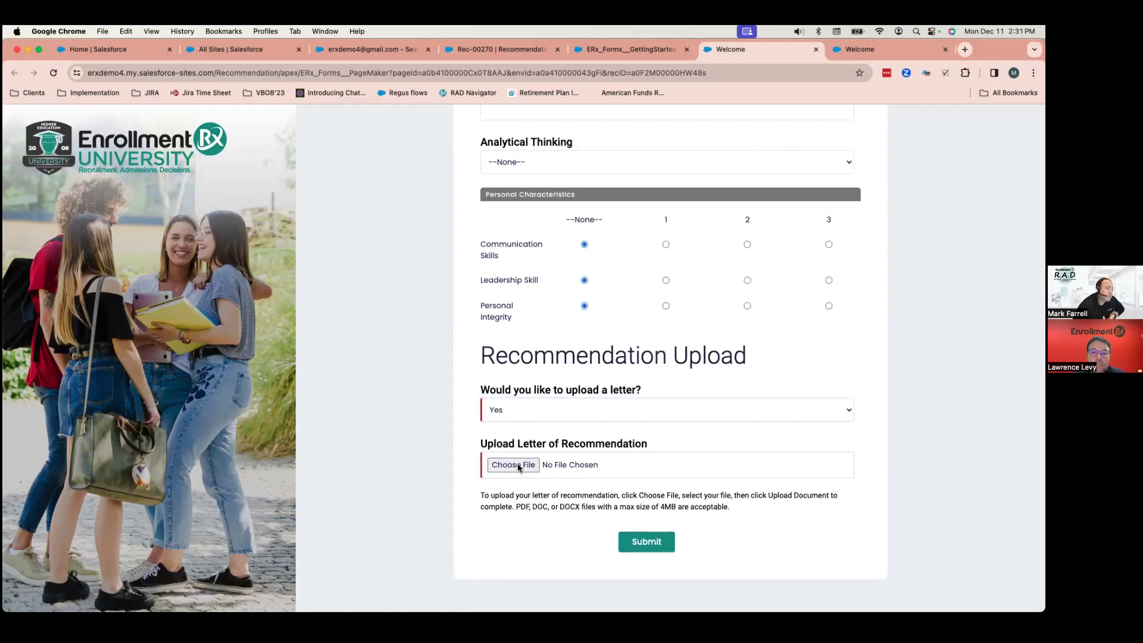
left_click(349, 261)
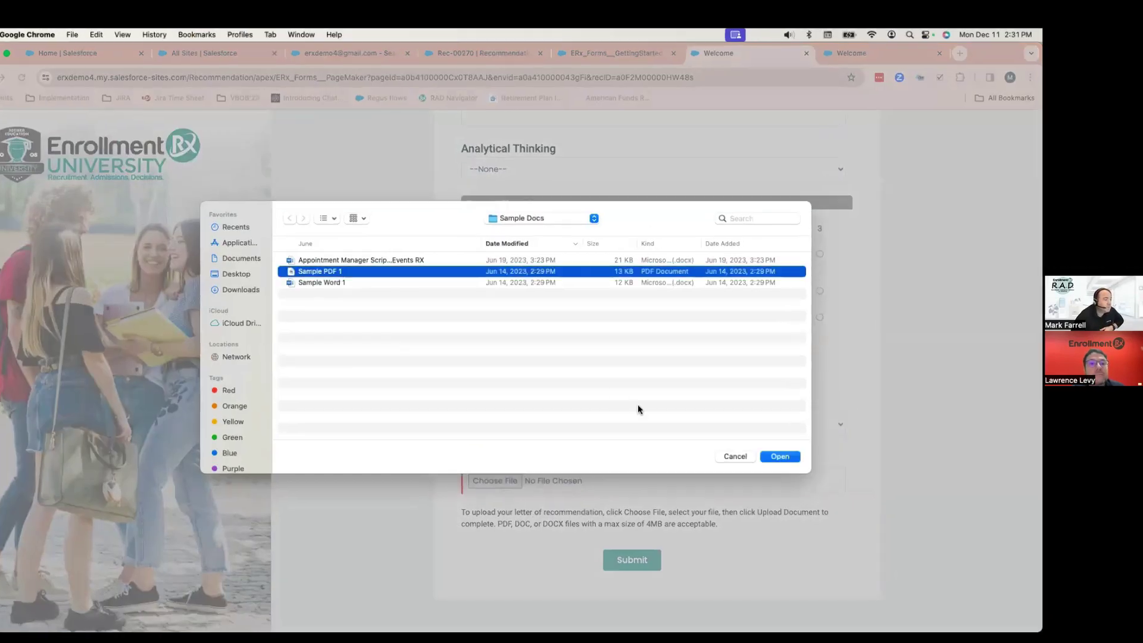
left_click(790, 440)
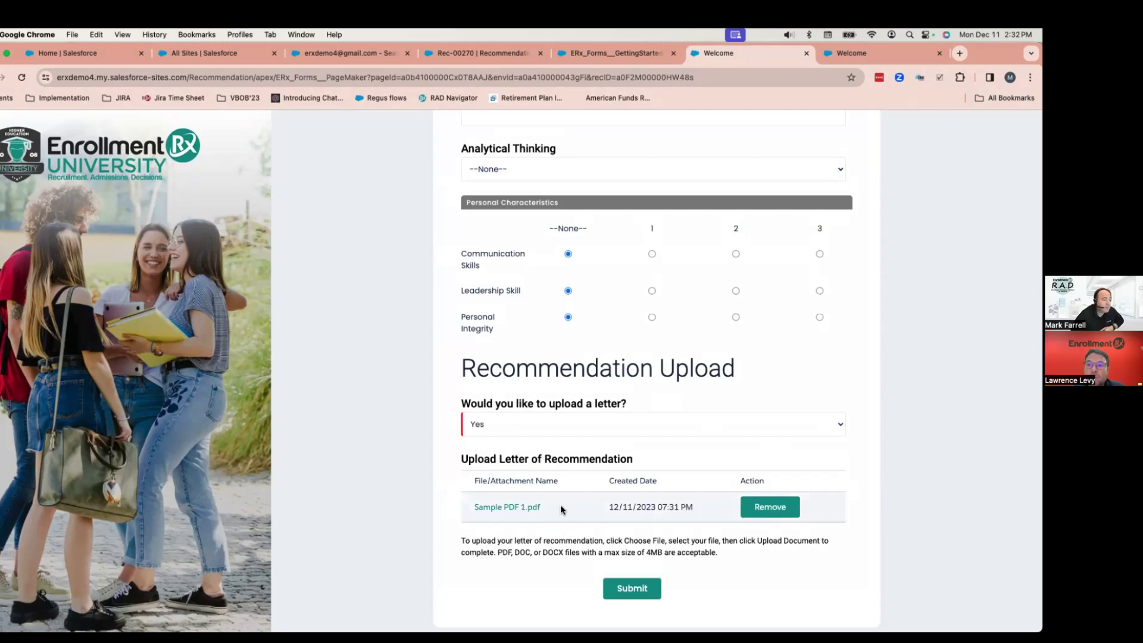
left_click(484, 55)
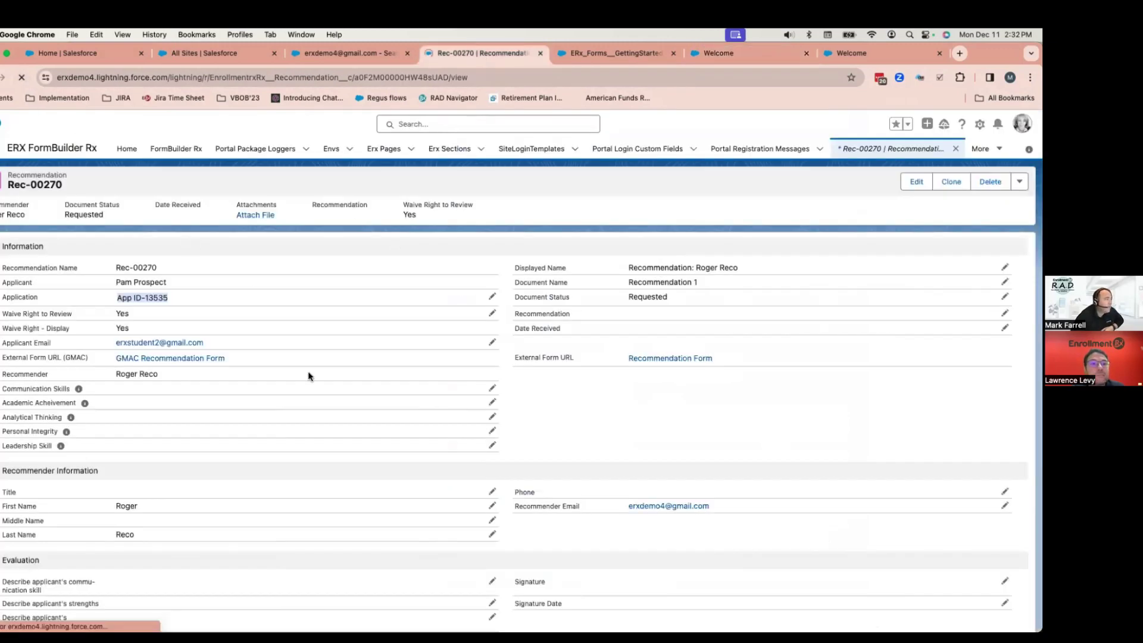
scroll(434, 450, "down", 3)
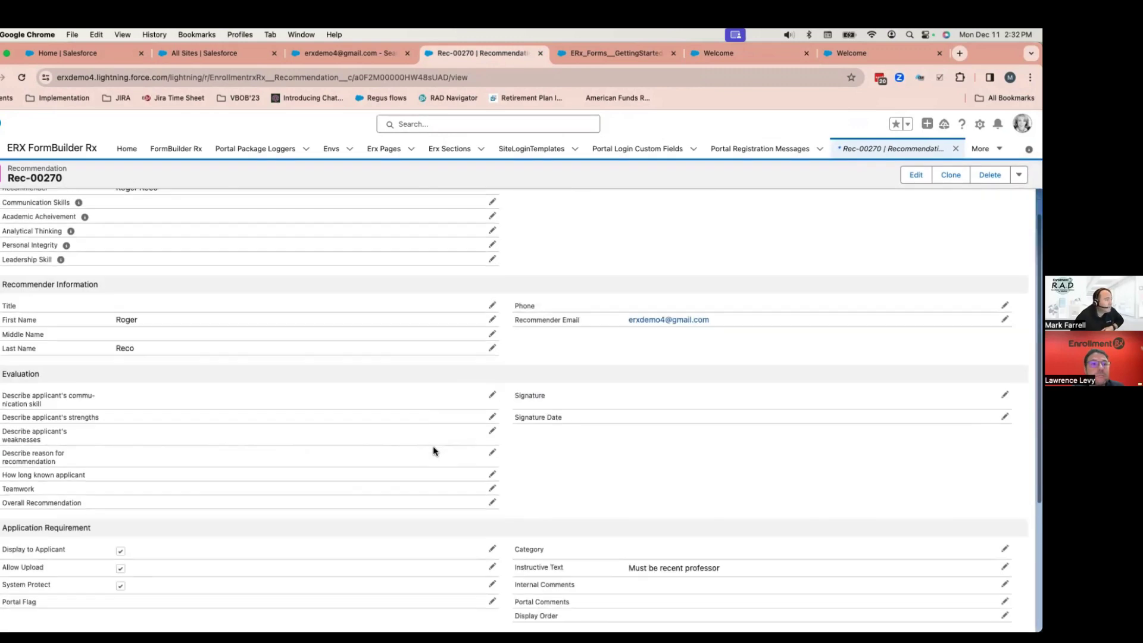
scroll(434, 448, "down", 4)
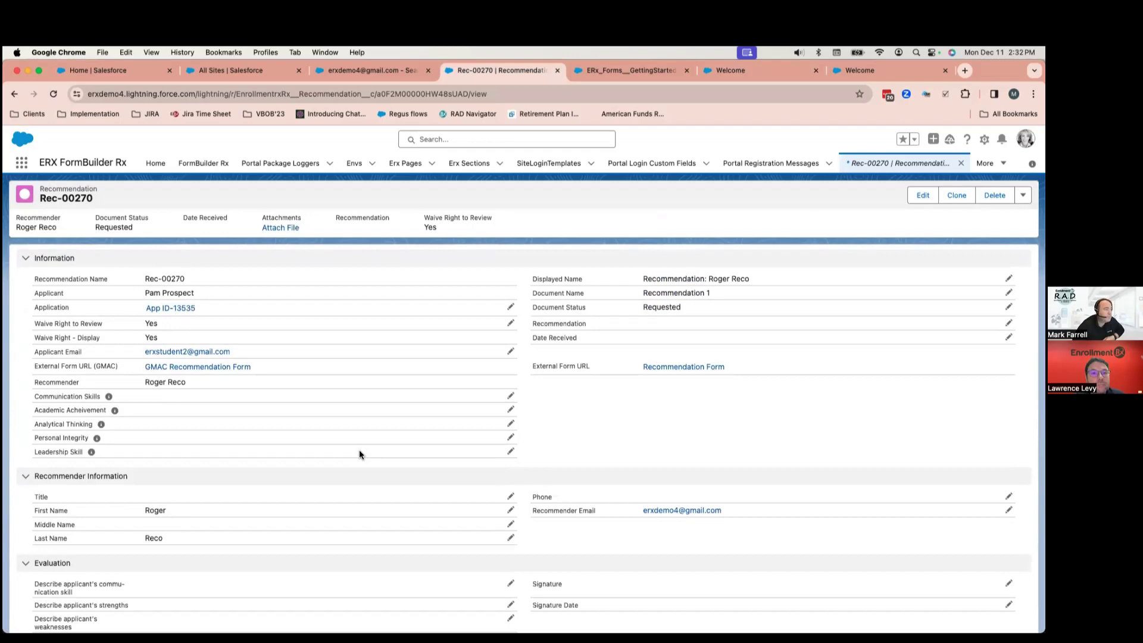
key("super+9")
left_click(742, 67)
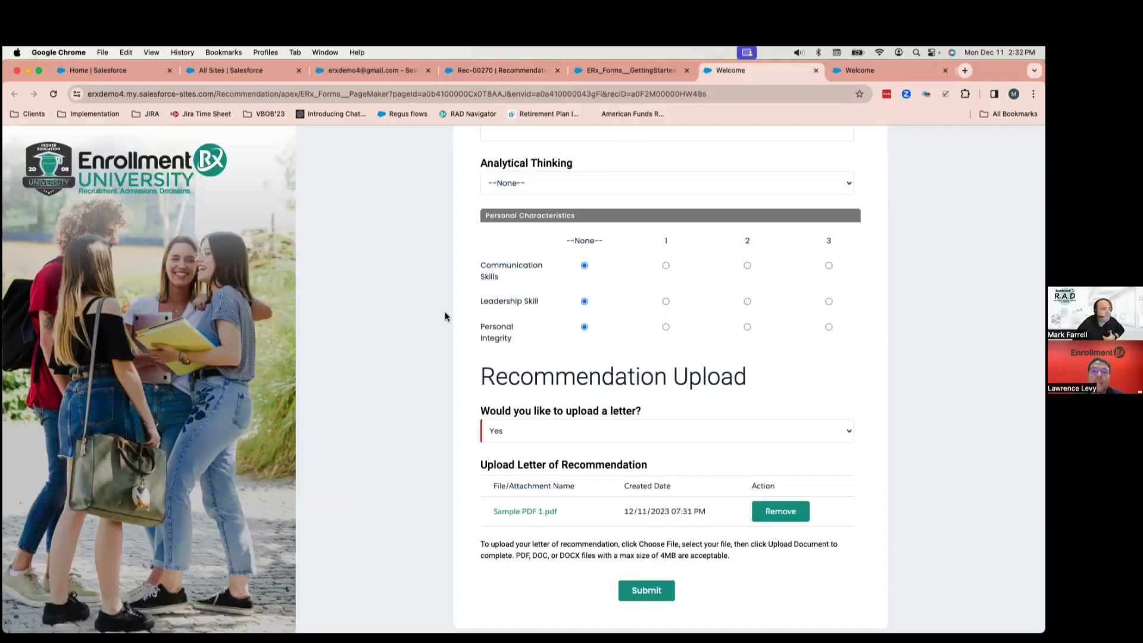
scroll(435, 372, "down", 1)
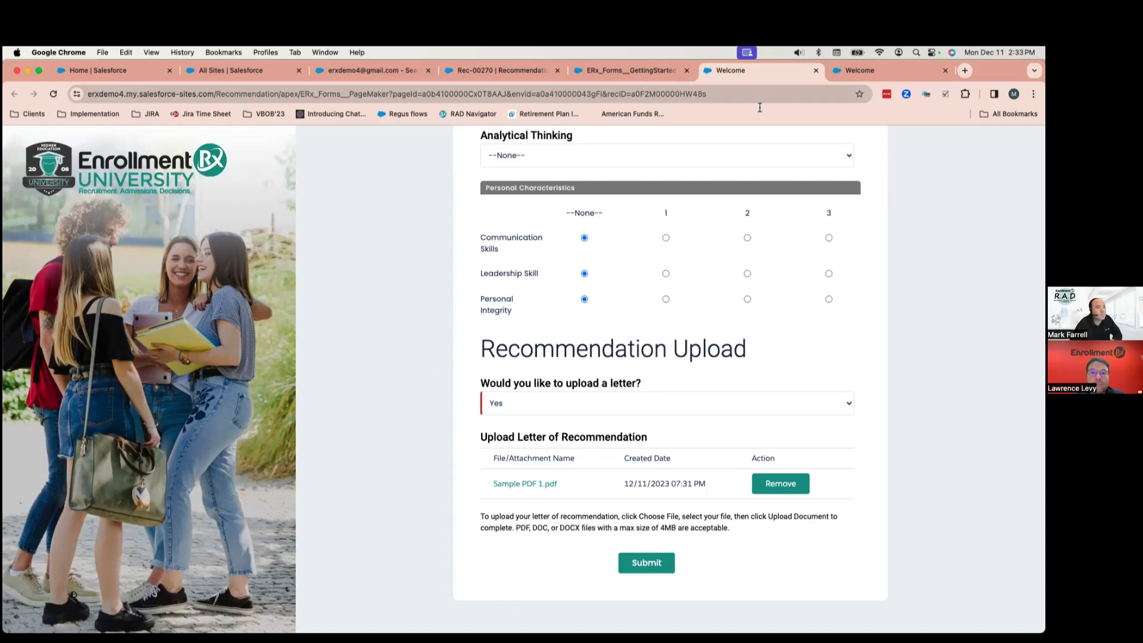
Switch to the applicant portal and go to the Essay page from the sidebar
key("ctrl+Tab")
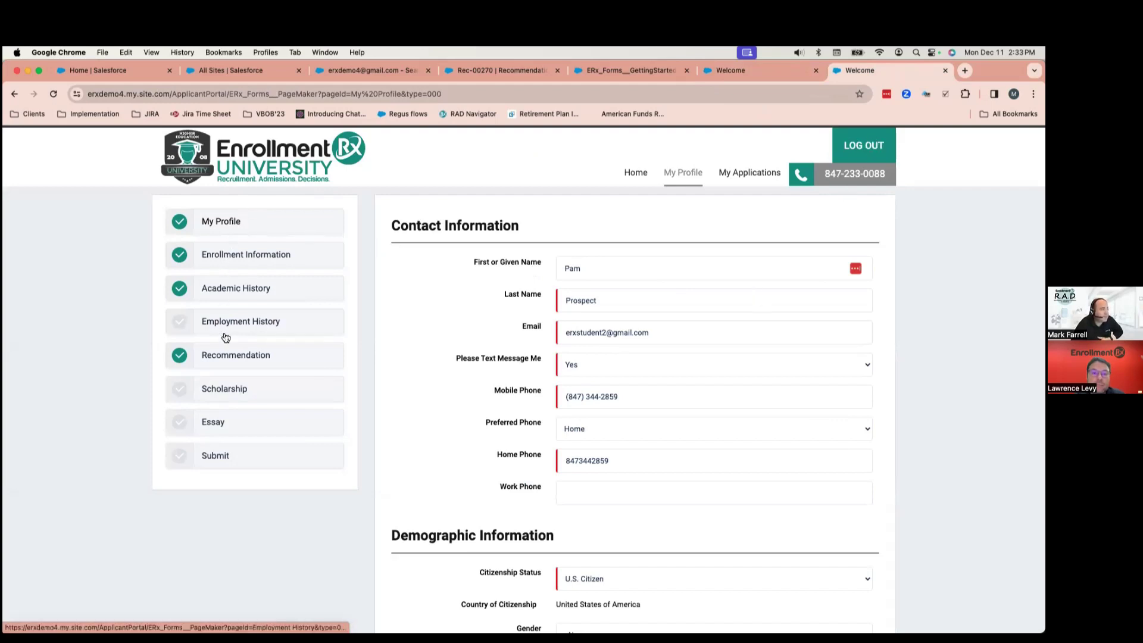
left_click(215, 422)
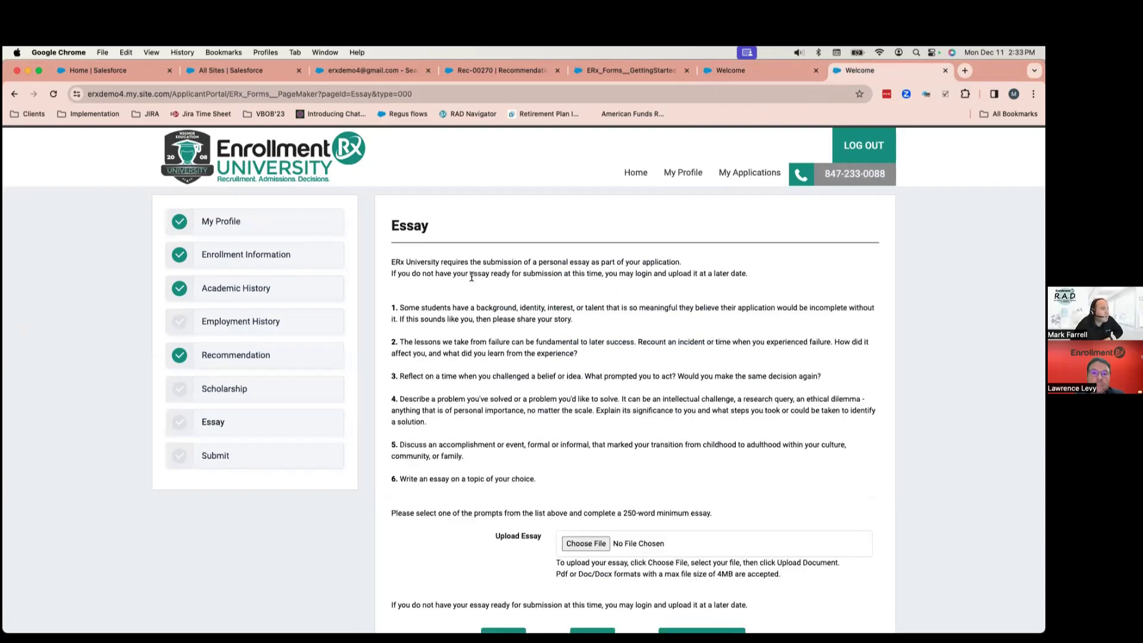
scroll(471, 276, "down", 2)
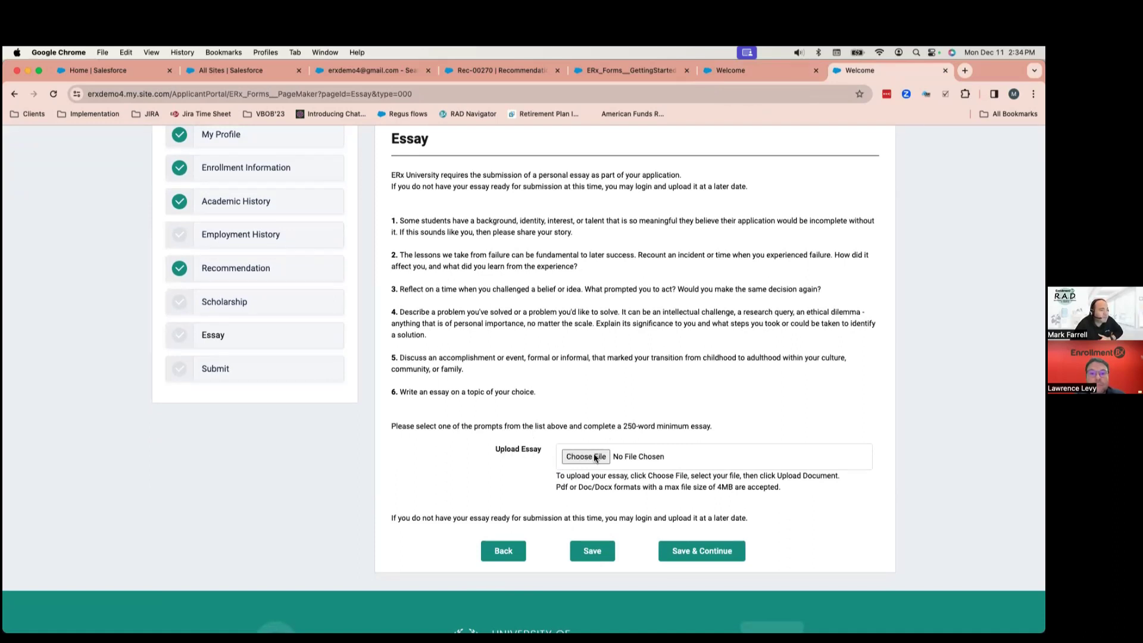
Upload Sample PDF 1.pdf under Upload Essay
left_click(595, 457)
left_click(348, 282)
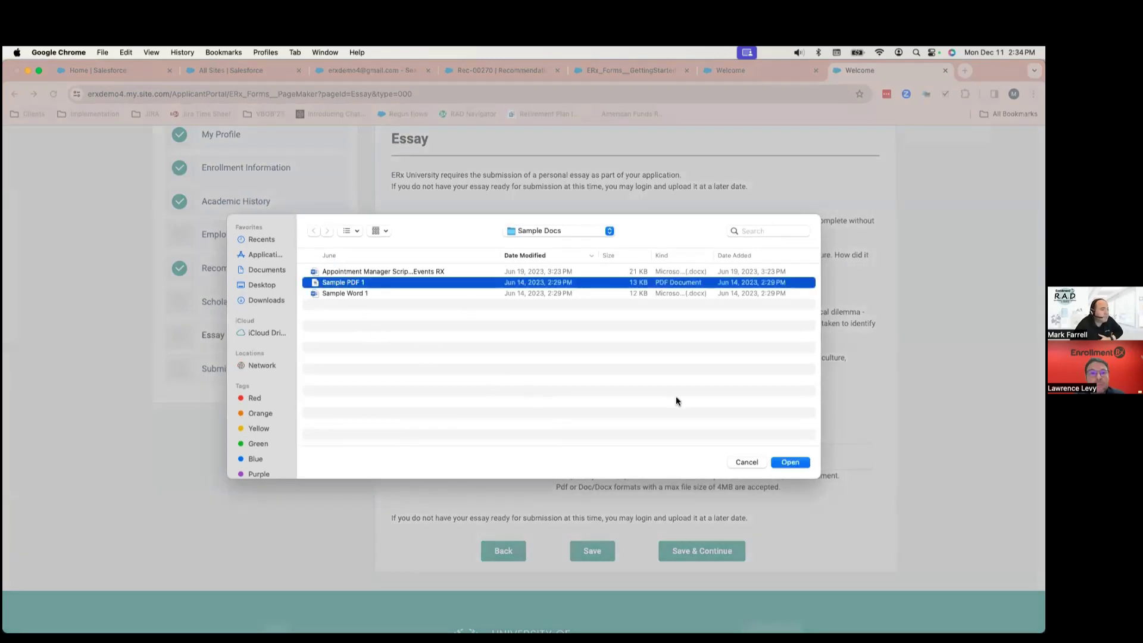
left_click(790, 463)
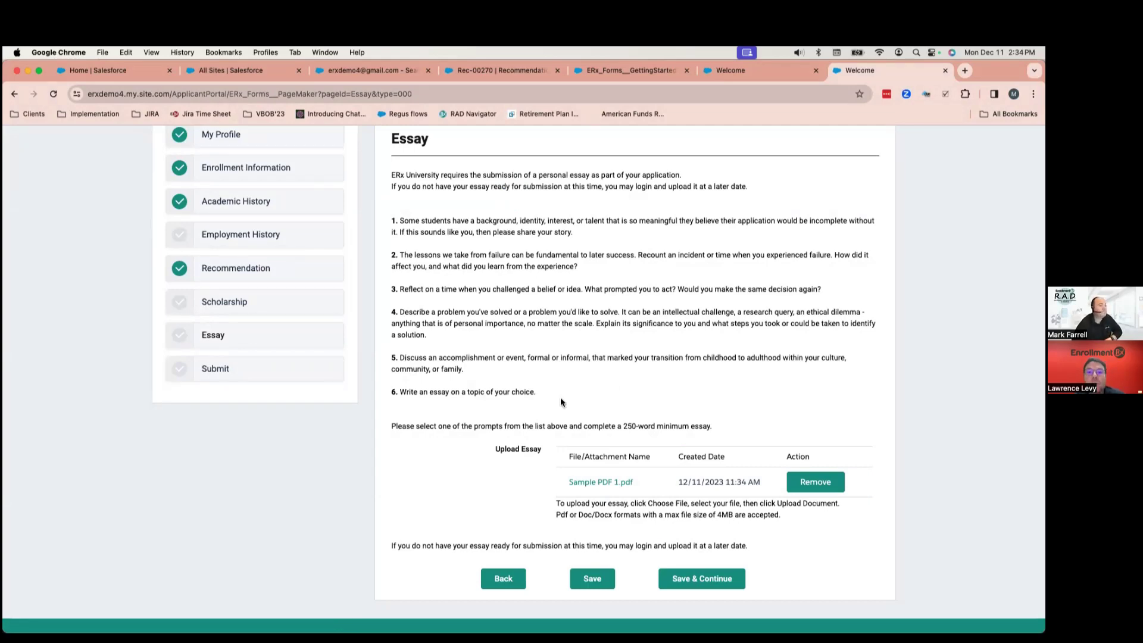
scroll(559, 398, "up", 3)
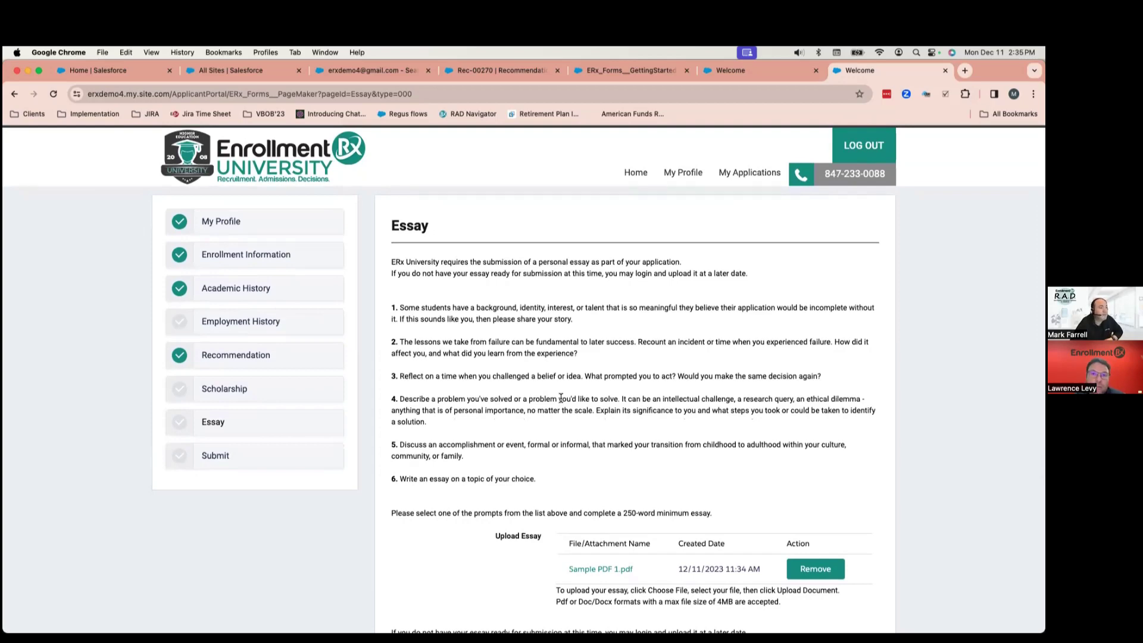
Drag the Upload component into Recommendation Upload, below the upload-a-letter question
left_click(624, 72)
scroll(380, 339, "up", 10)
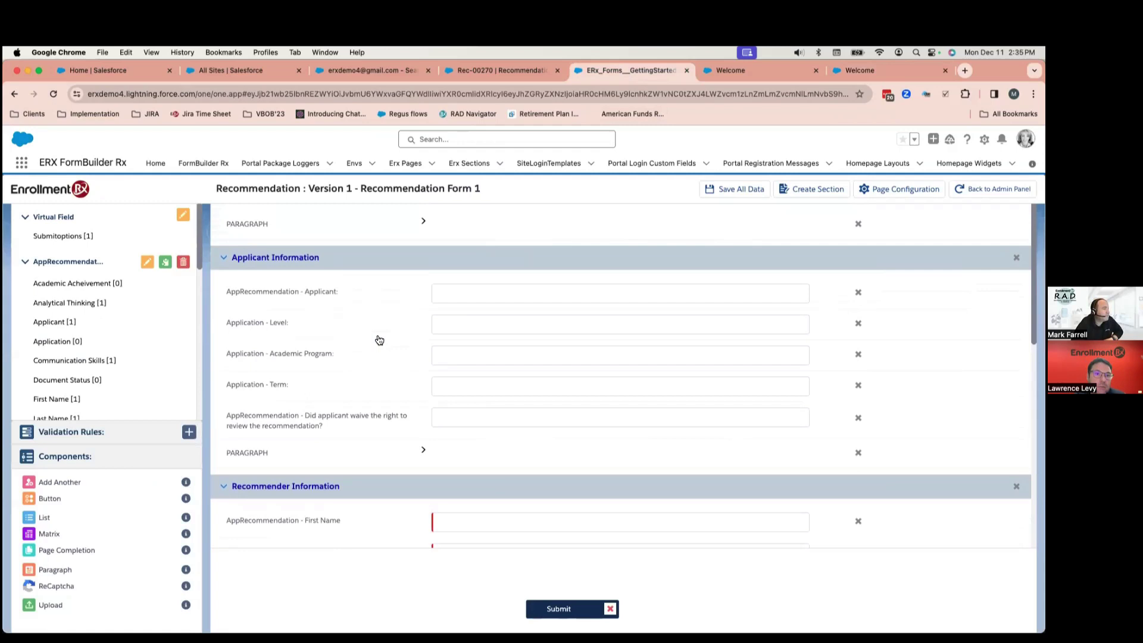
scroll(347, 398, "down", 6)
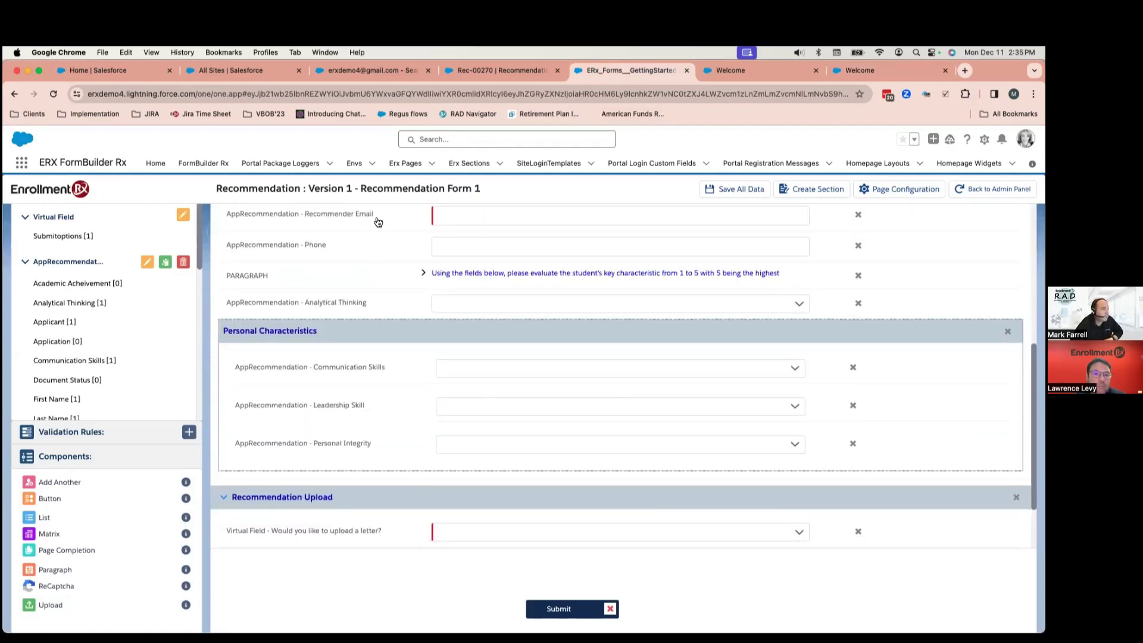
left_click_drag(362, 188, 460, 188)
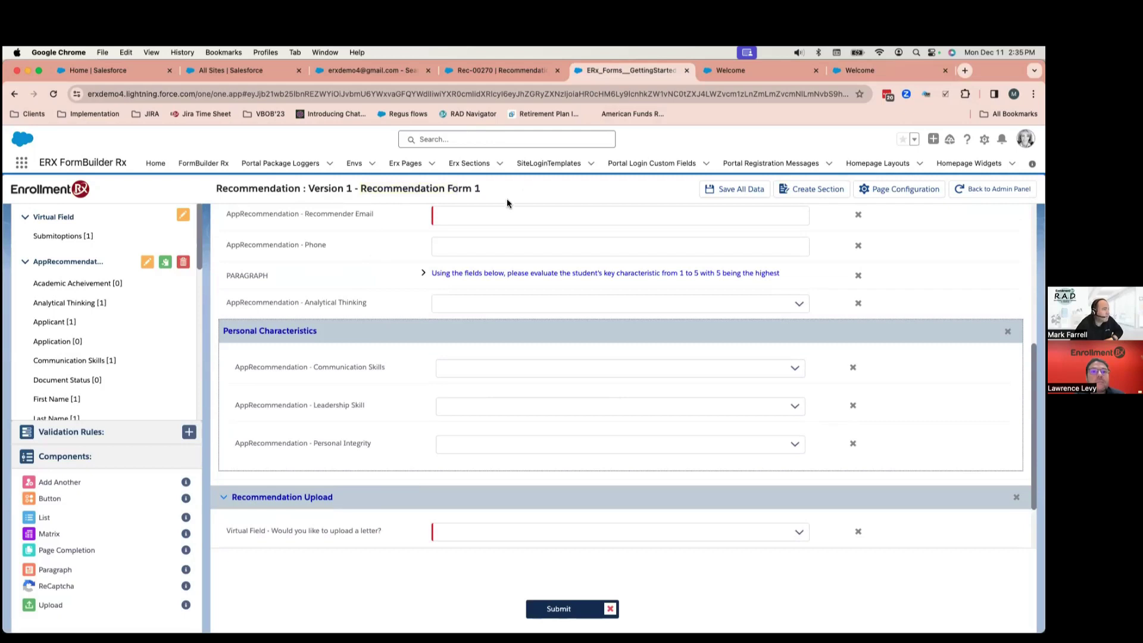
scroll(148, 362, "up", 1)
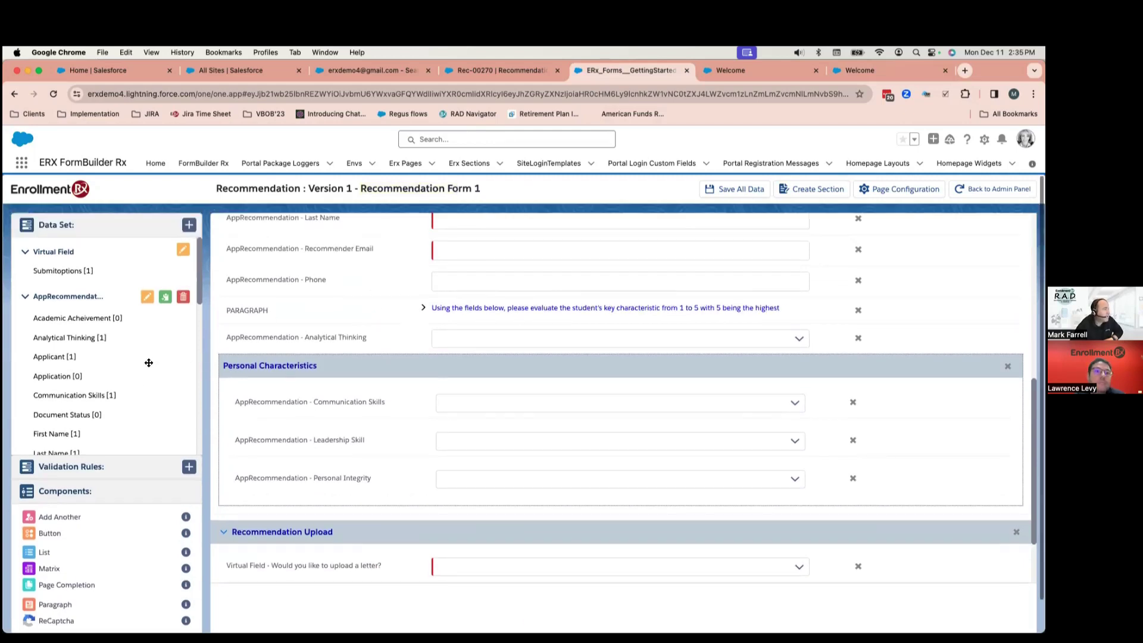
scroll(148, 361, "down", 1)
scroll(106, 329, "down", 10)
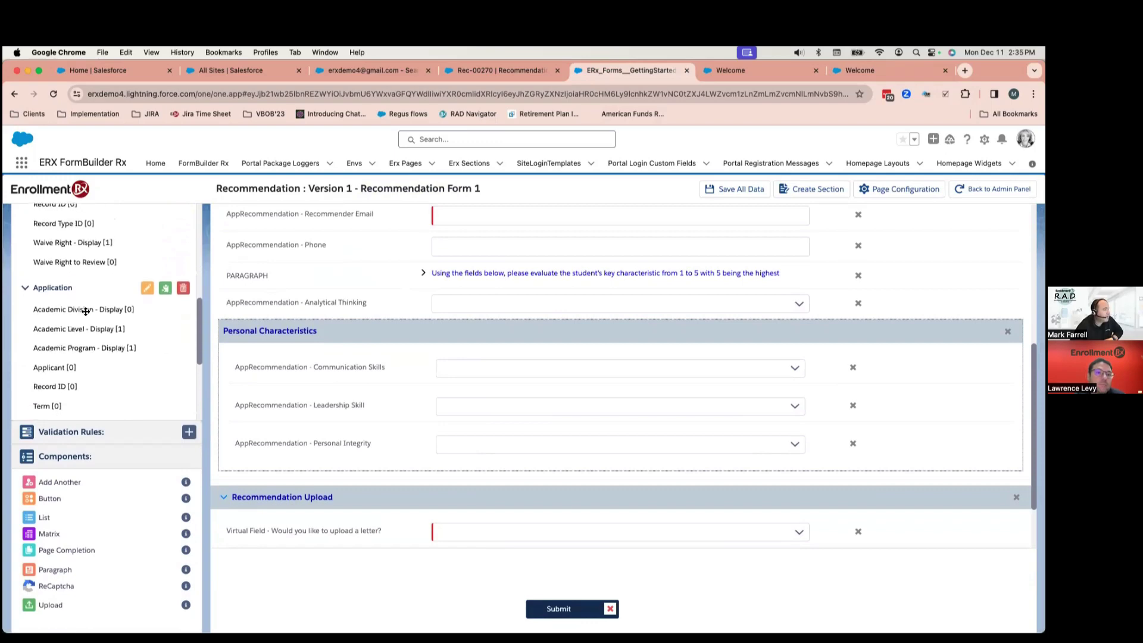
scroll(75, 320, "down", 5)
scroll(74, 320, "down", 1)
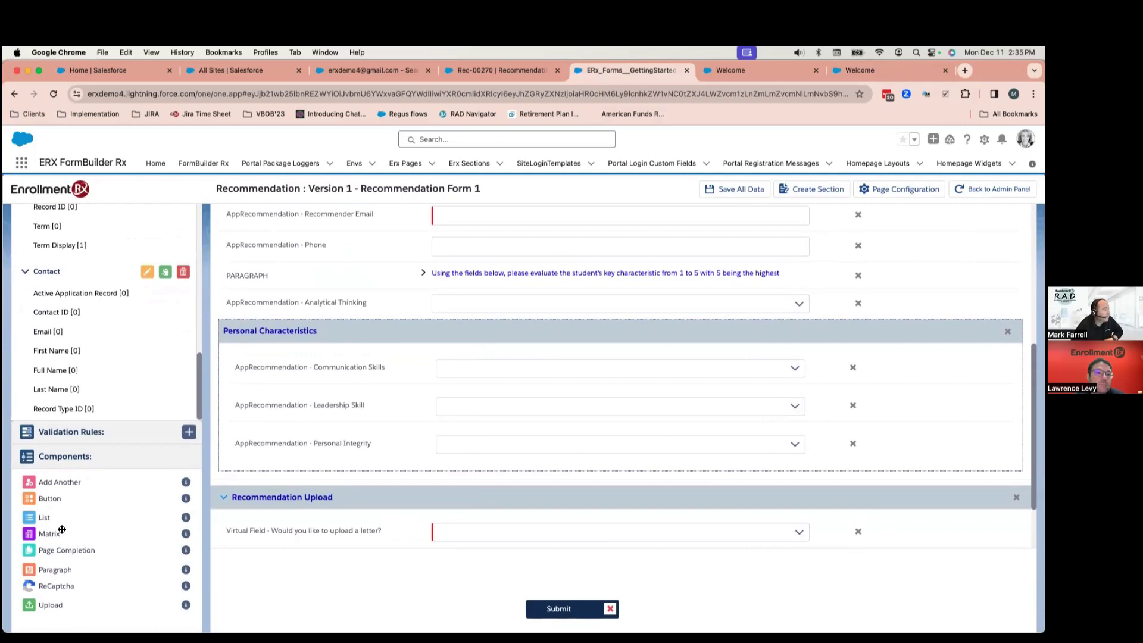
left_click_drag(39, 610, 311, 473)
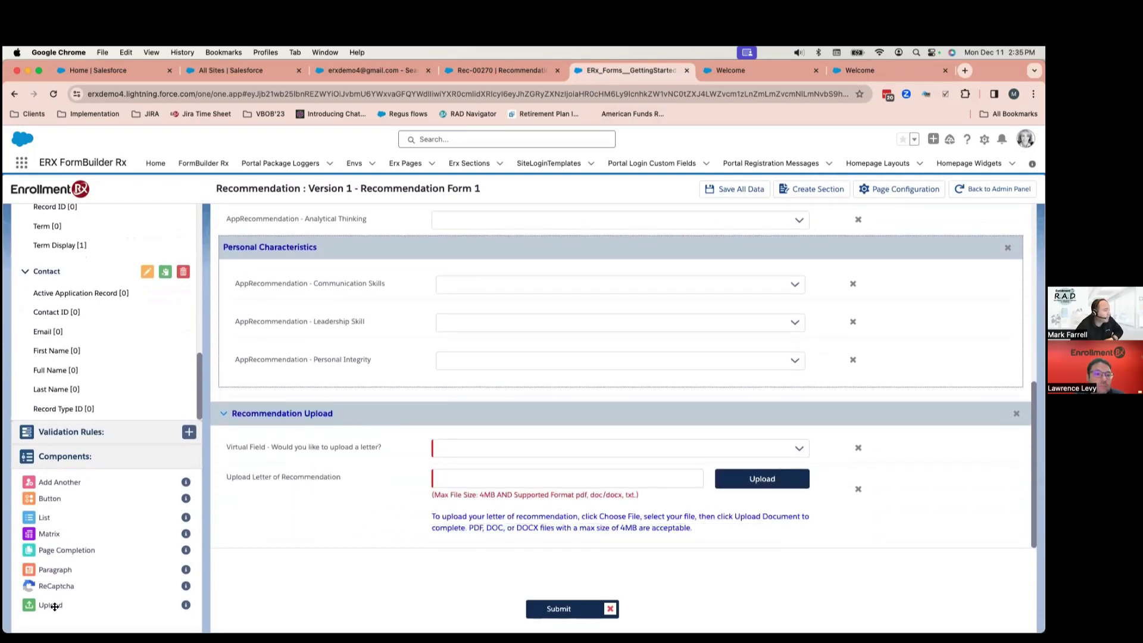
left_click_drag(52, 607, 257, 516)
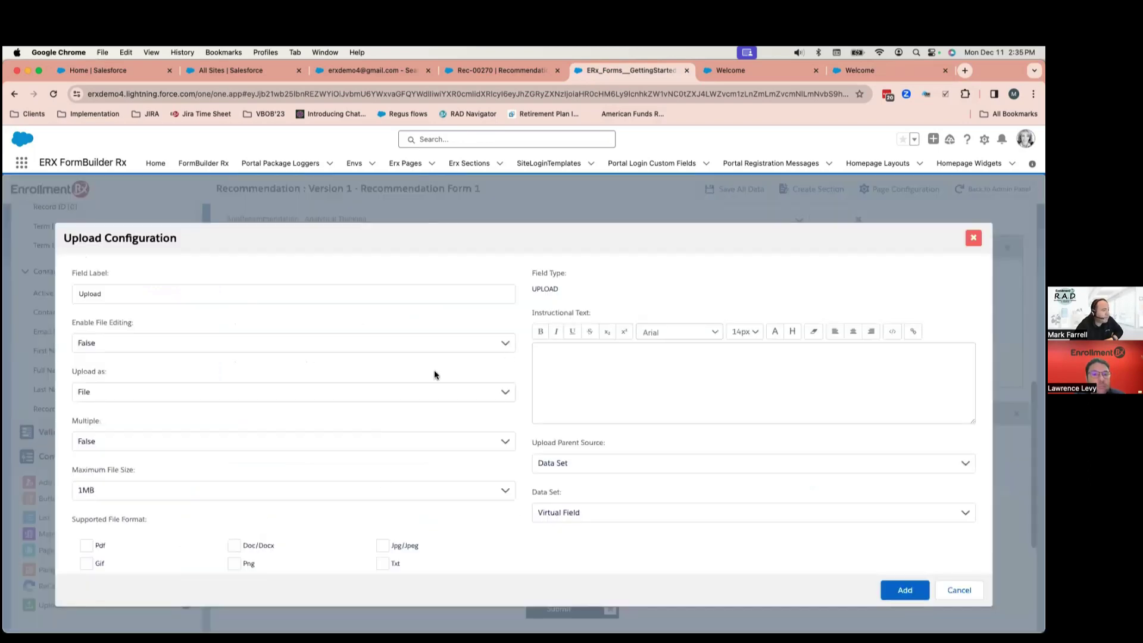
Discard the extra upload and select the Upload Letter of Recommendation field
scroll(434, 374, "down", 3)
left_click(974, 237)
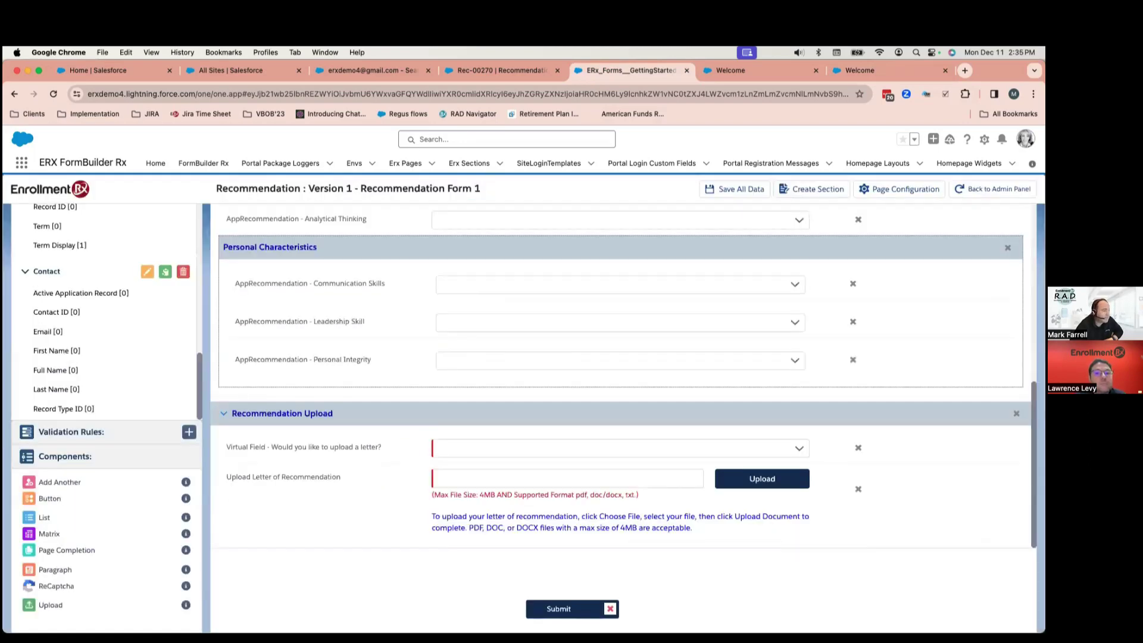
left_click(287, 476)
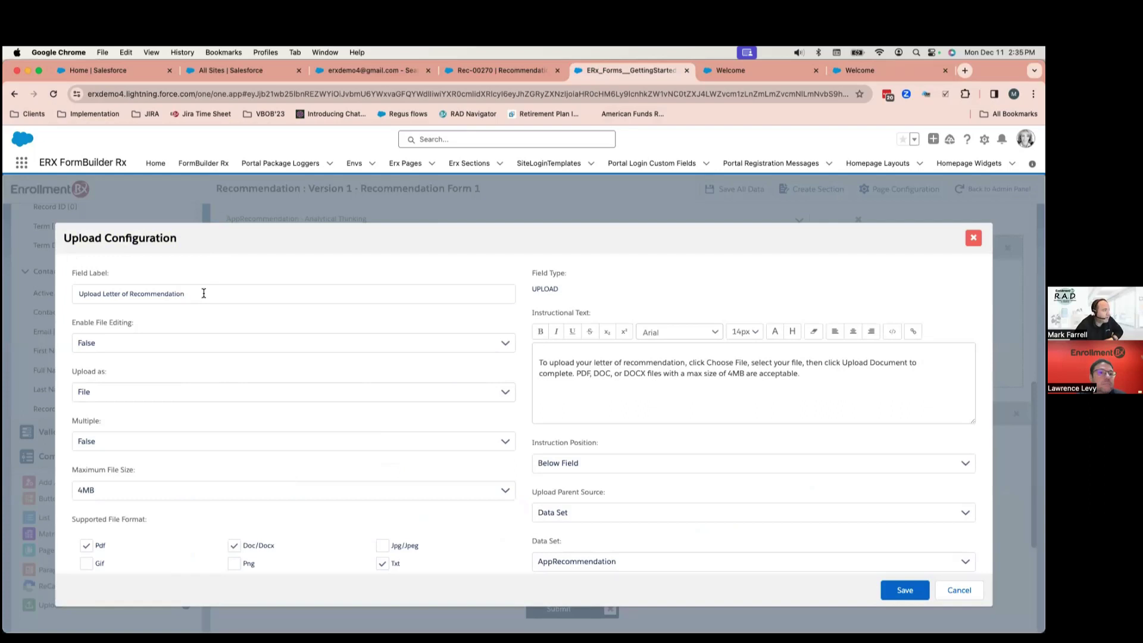
Set the letter upload's Maximum File Size to 4MB
scroll(213, 334, "down", 1)
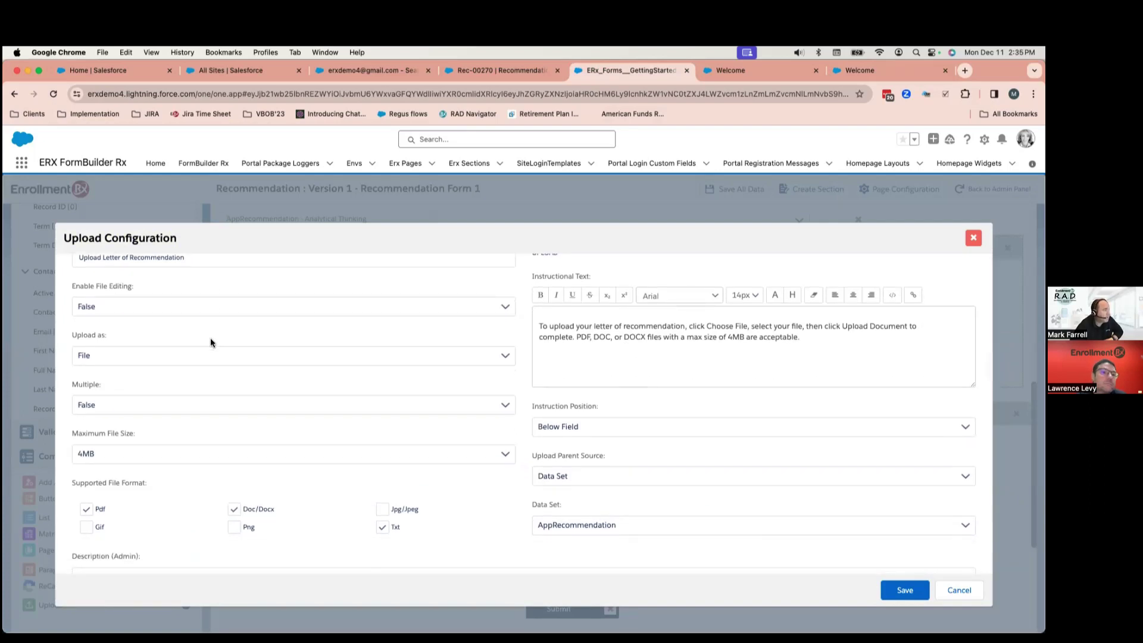
scroll(202, 364, "down", 2)
left_click(224, 391)
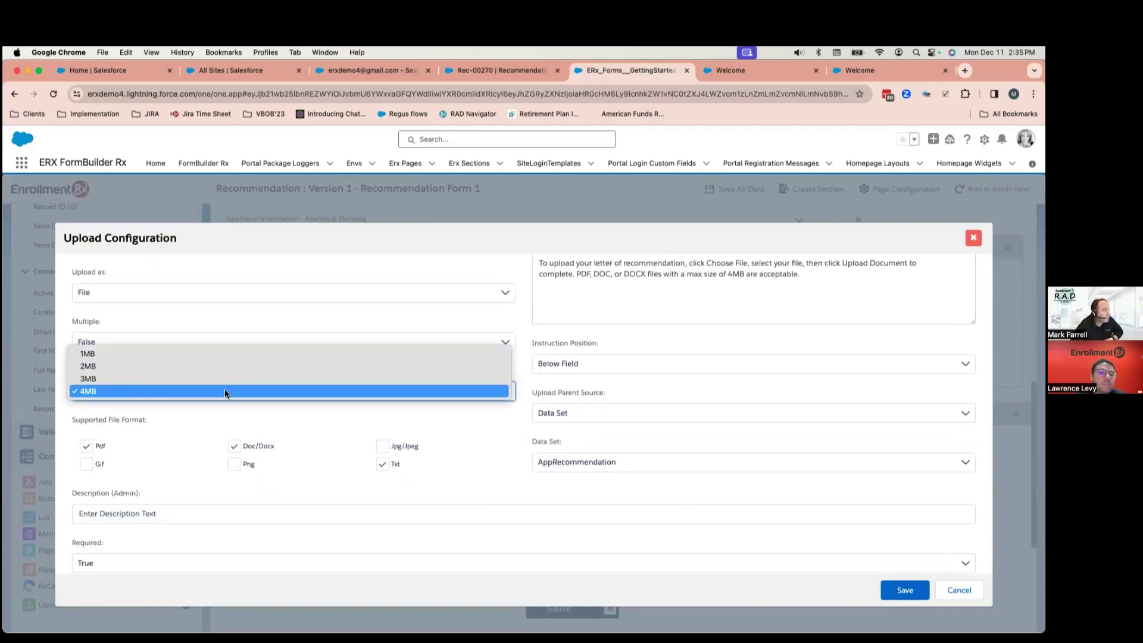
left_click(224, 391)
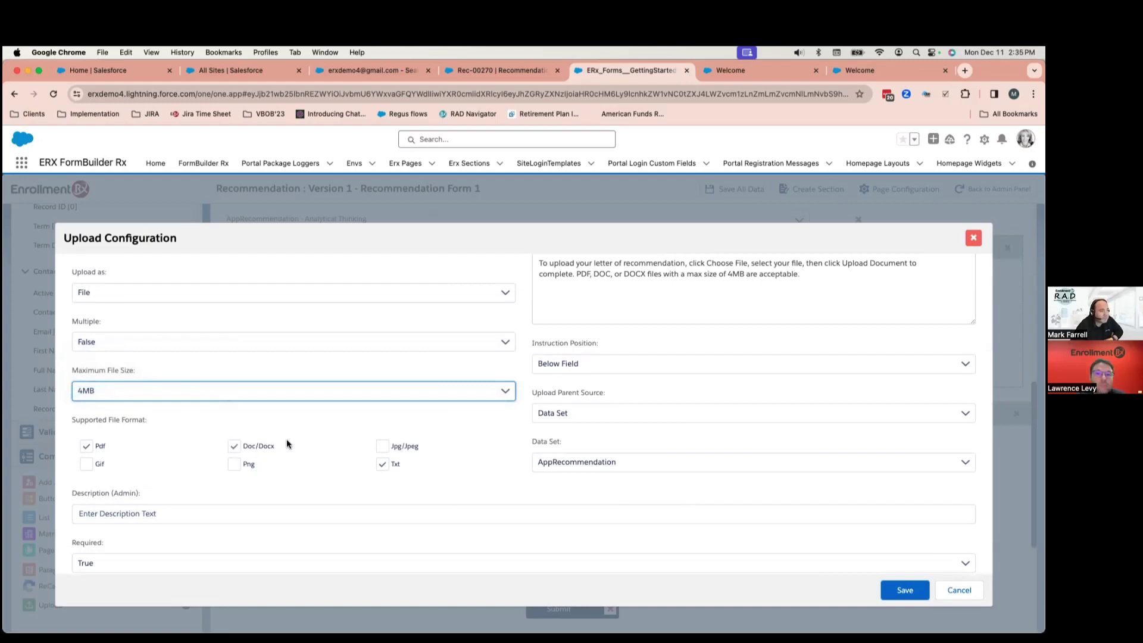
scroll(323, 444, "down", 5)
scroll(323, 445, "down", 1)
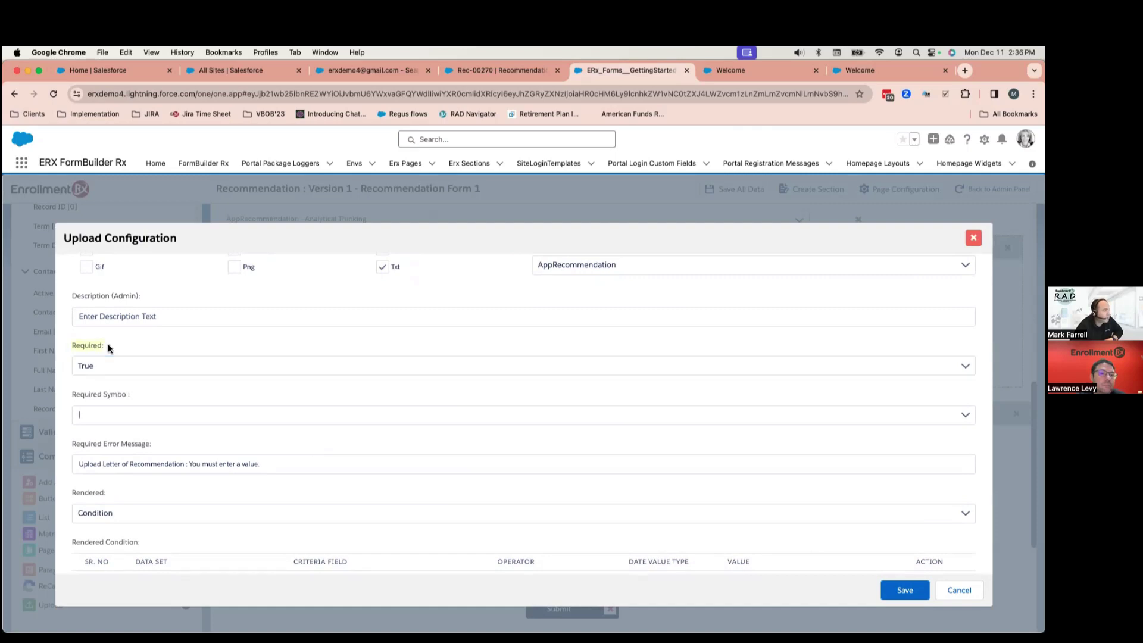
Set Rendered to Condition: show the upload only when Virtual Field Submitoptions equals Yes
scroll(108, 344, "down", 3)
left_click(74, 408)
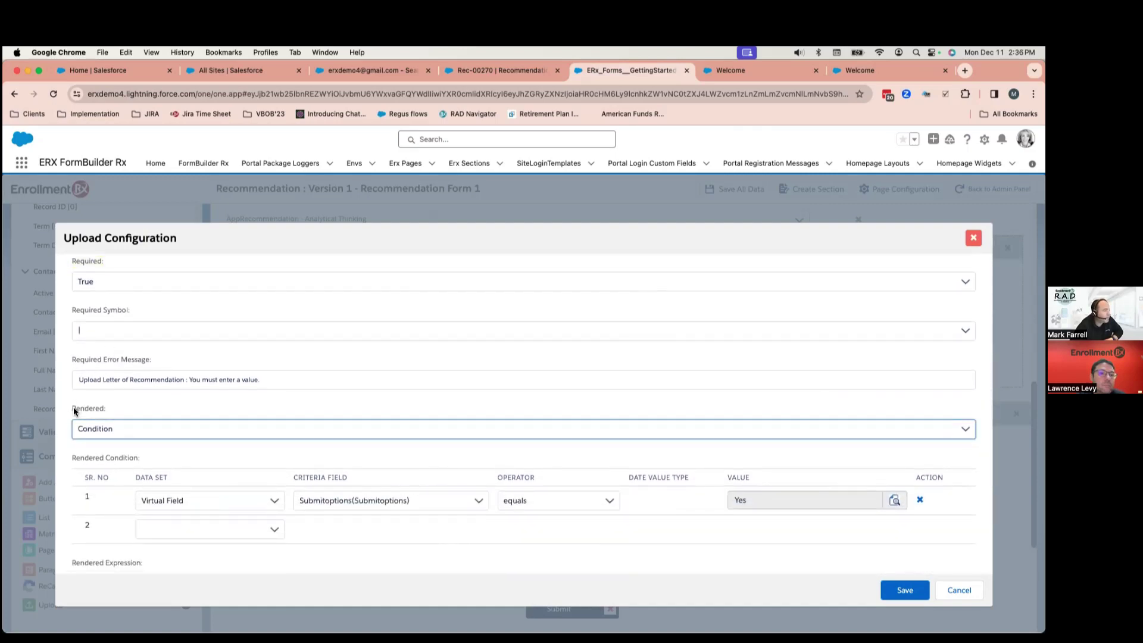
left_click(117, 406)
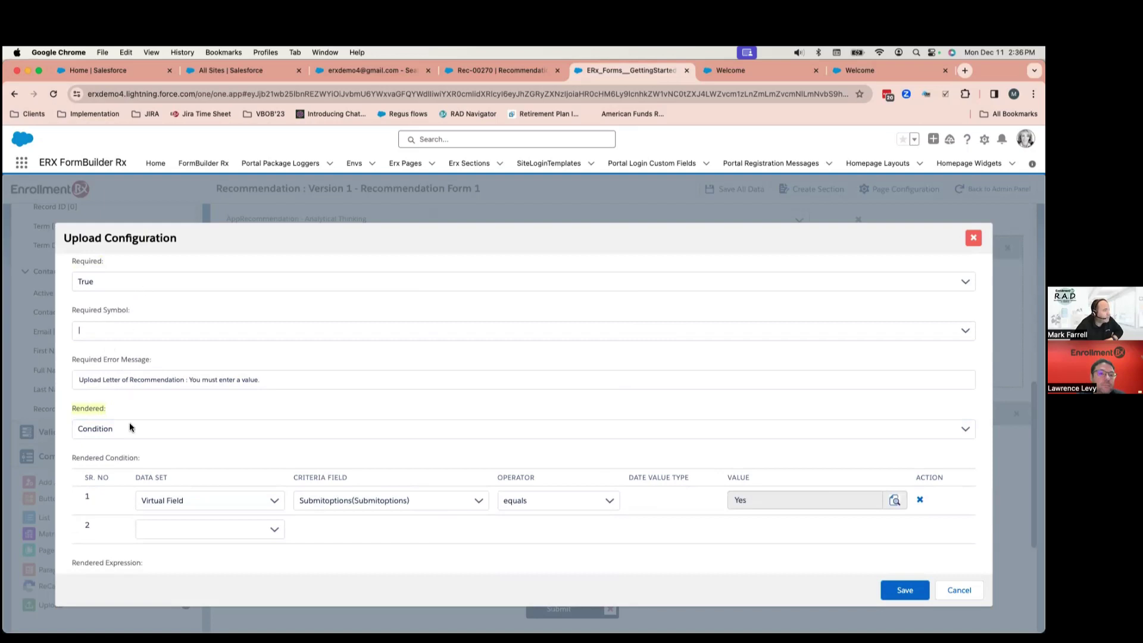
left_click(131, 427)
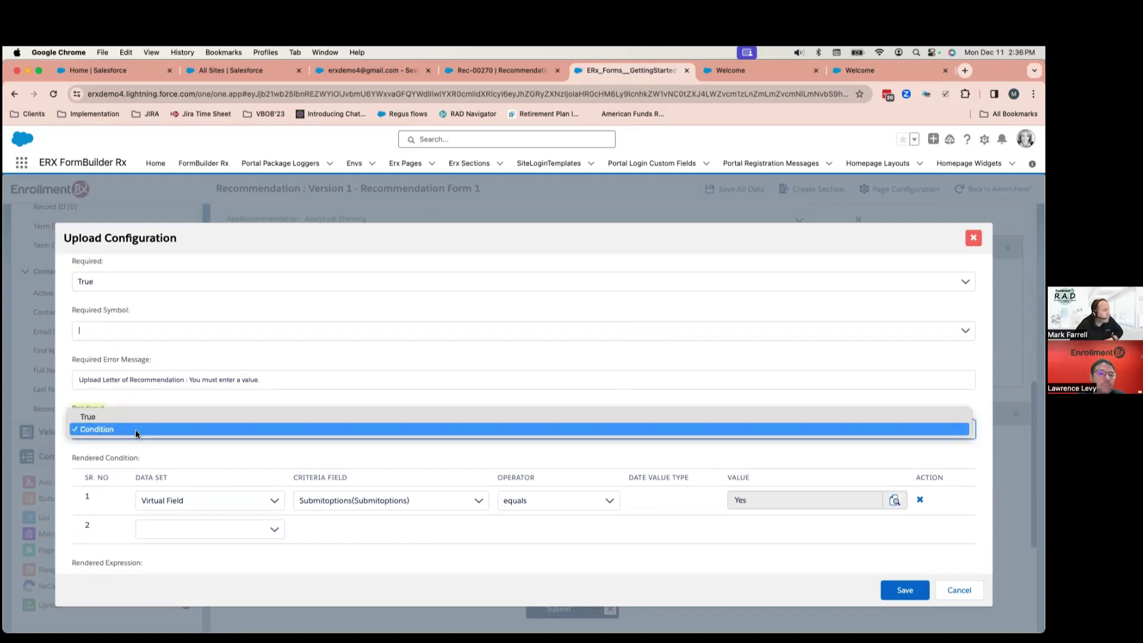
left_click(137, 433)
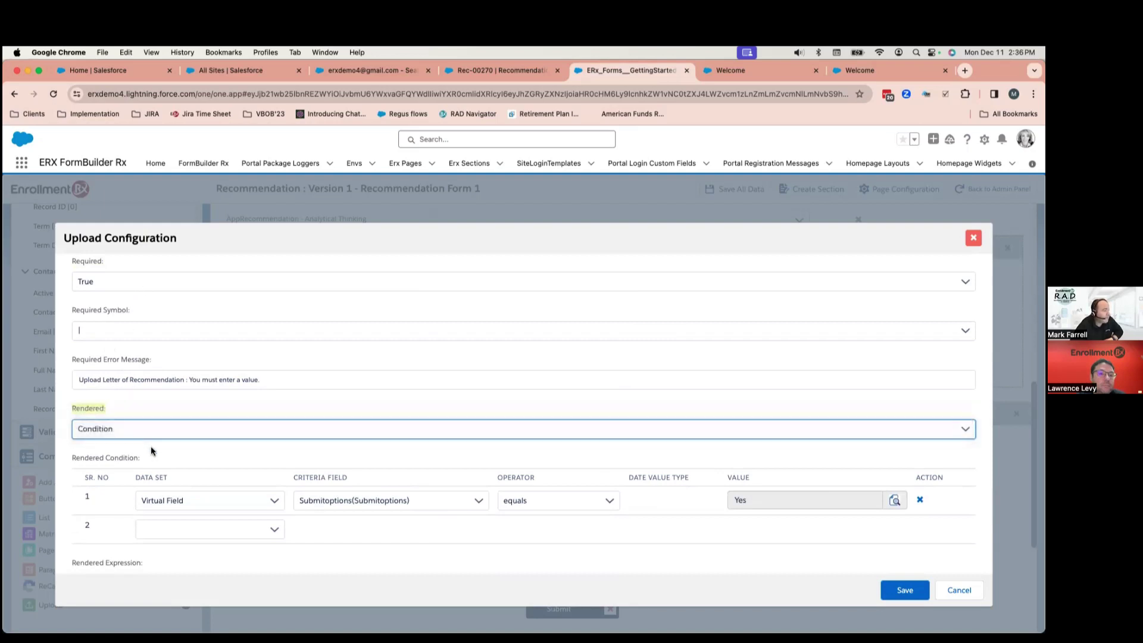
scroll(177, 456, "down", 3)
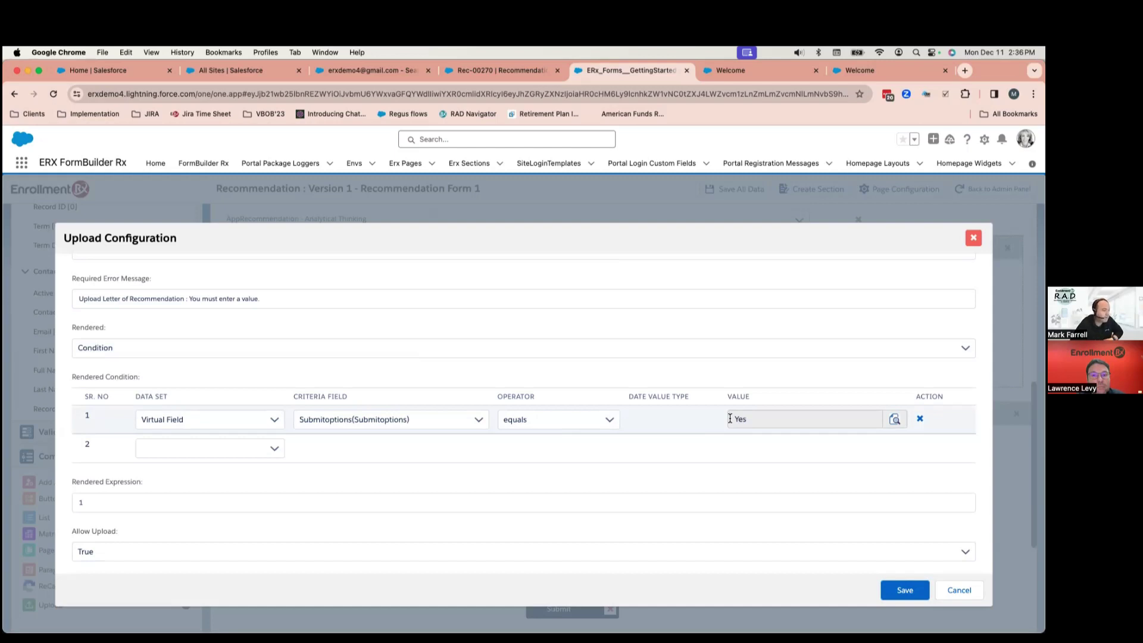
scroll(645, 451, "up", 5)
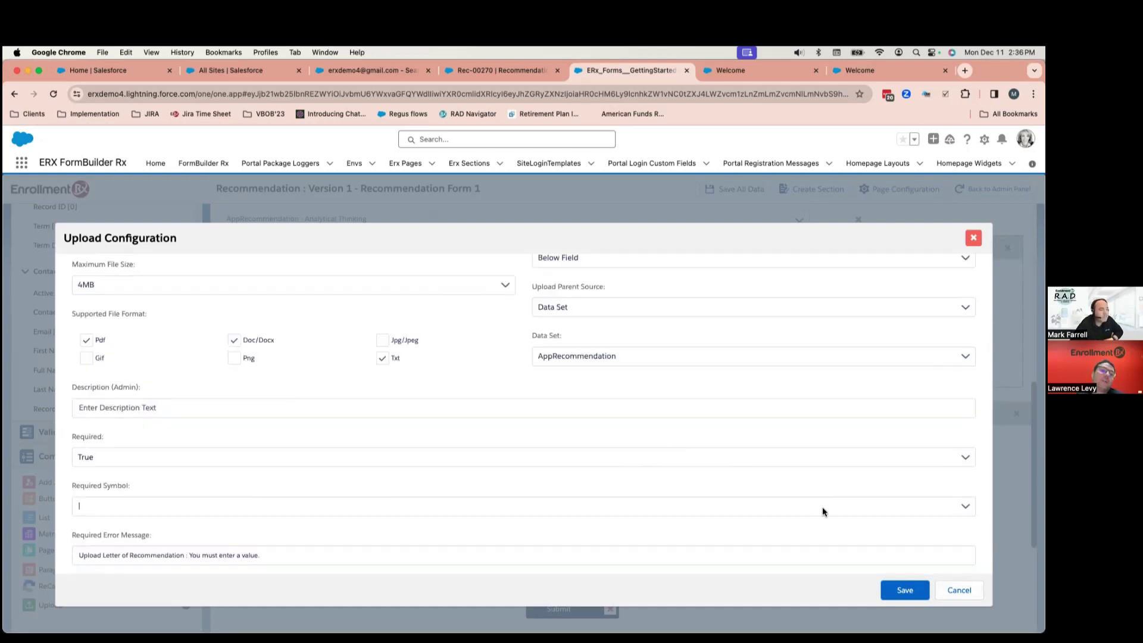
scroll(818, 505, "up", 4)
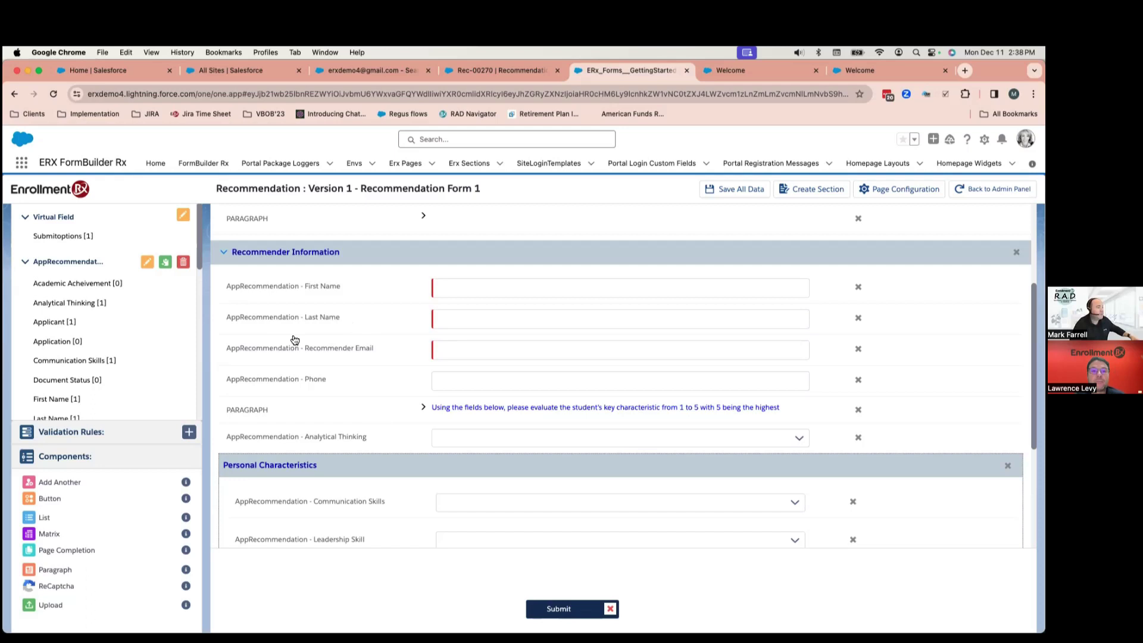
Scroll the canvas to review the letter upload below the upload-a-letter question
scroll(320, 405, "down", 3)
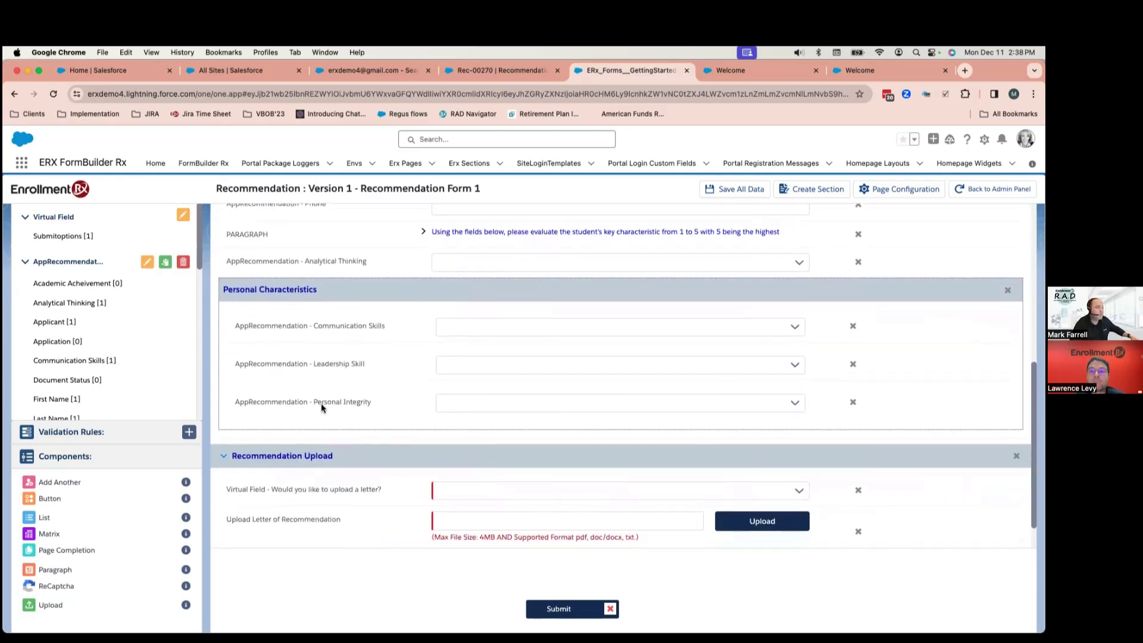
scroll(263, 351, "up", 8)
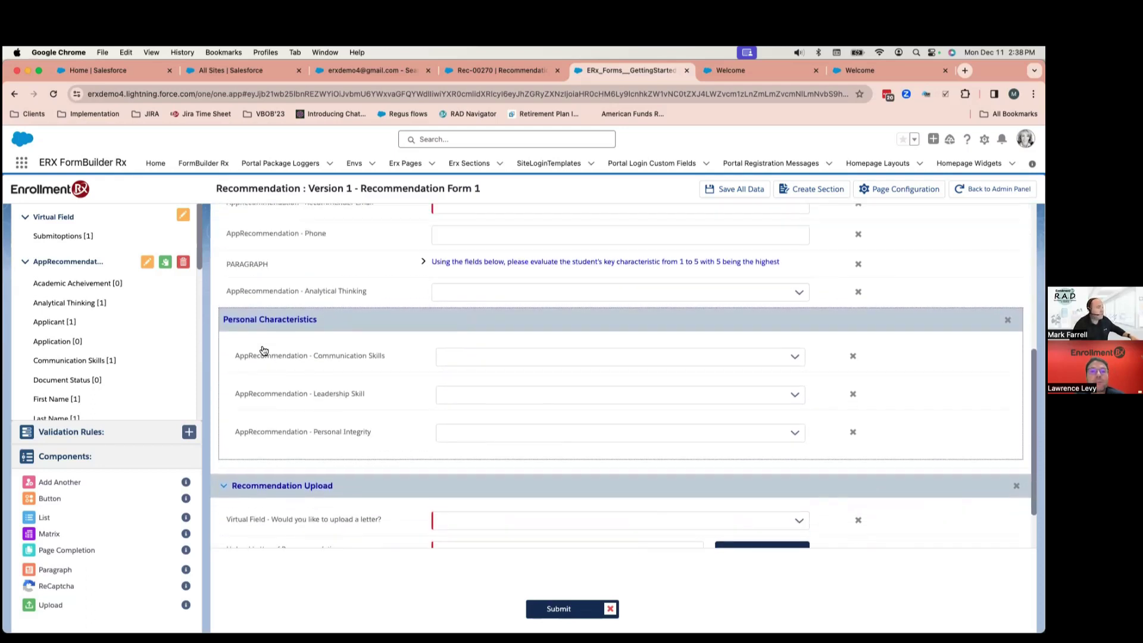